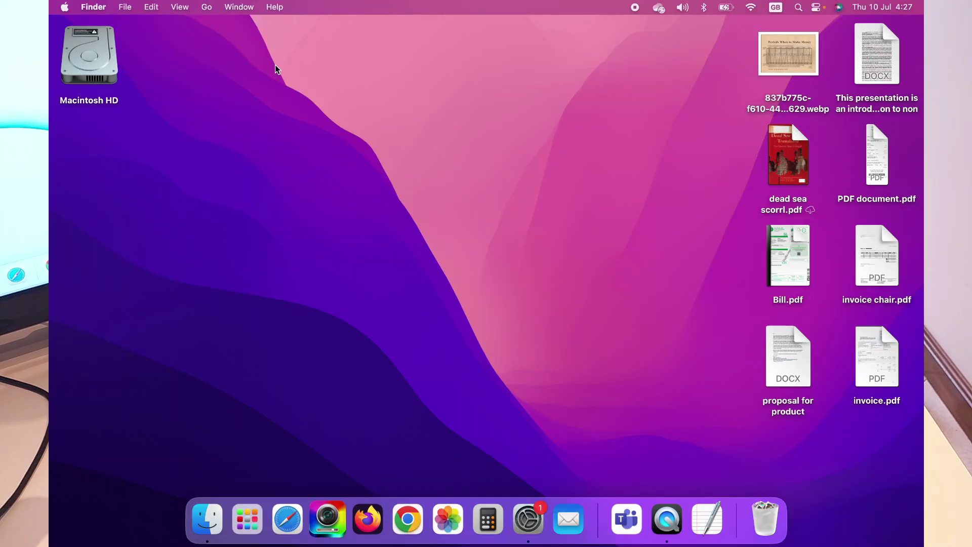
Open System Settings' General > Software Update page to start the update check.
{"action": "left_click", "coordinate": [533, 507]}
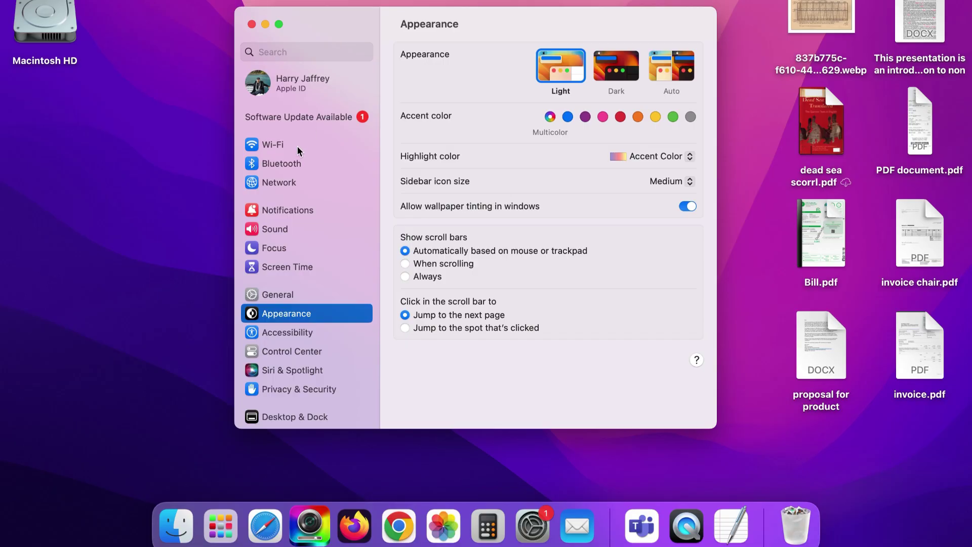
{"action": "scroll", "coordinate": [290, 274], "scroll_direction": "down", "scroll_amount": 1}
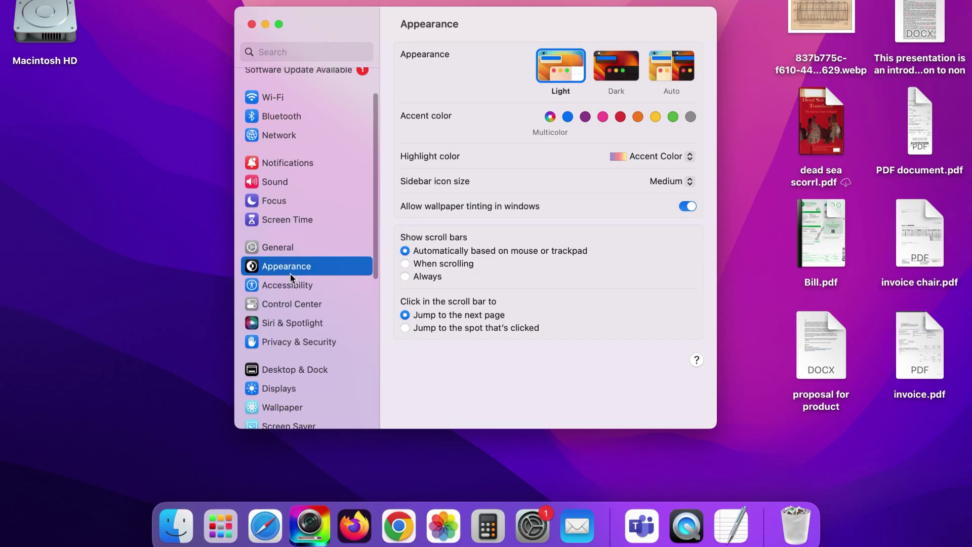
{"action": "scroll", "coordinate": [290, 274], "scroll_direction": "down", "scroll_amount": 3}
{"action": "scroll", "coordinate": [290, 274], "scroll_direction": "down", "scroll_amount": 2}
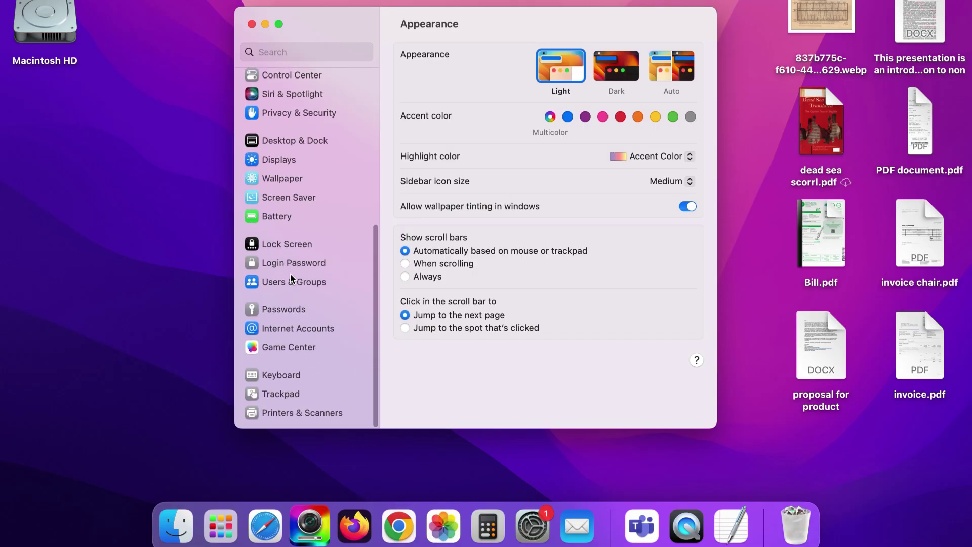
{"action": "scroll", "coordinate": [290, 274], "scroll_direction": "up", "scroll_amount": 5}
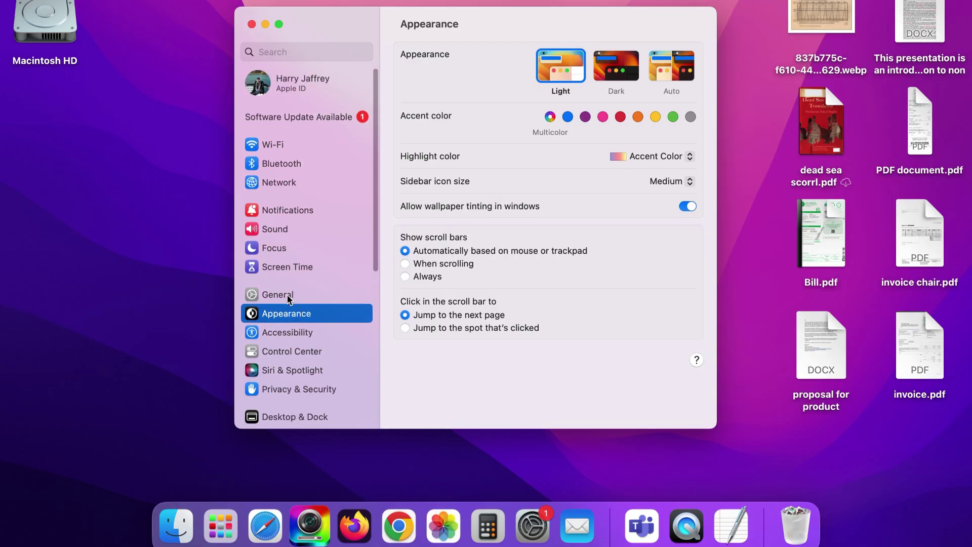
{"action": "left_click", "coordinate": [289, 298]}
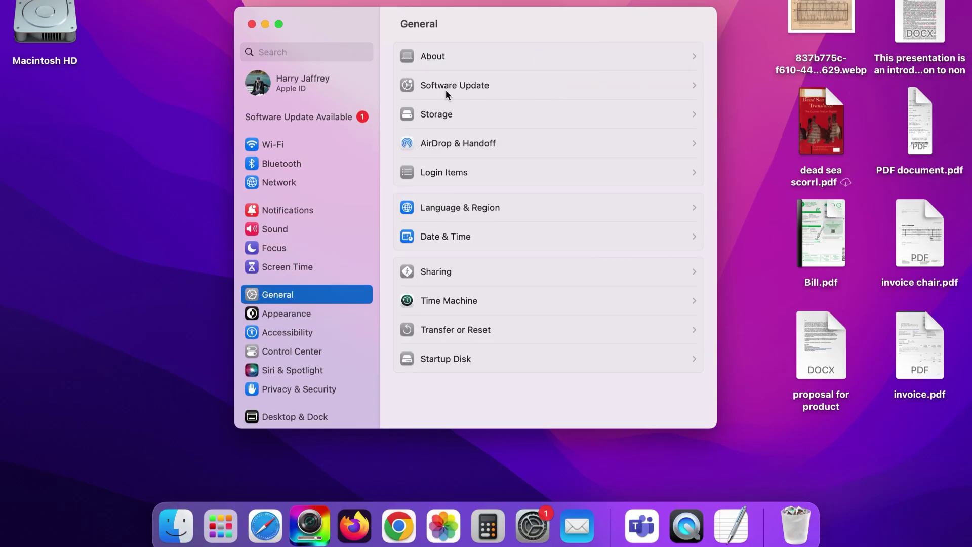
{"action": "left_click", "coordinate": [460, 88]}
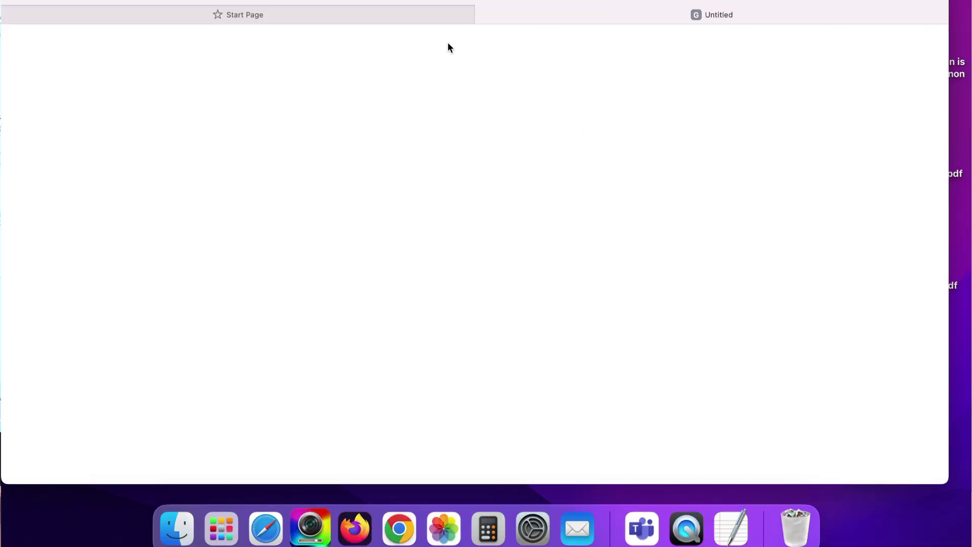
Search for 'apple developer' from the Start Page and open the Apple Developer account sign-in.
{"action": "left_click", "coordinate": [425, 17]}
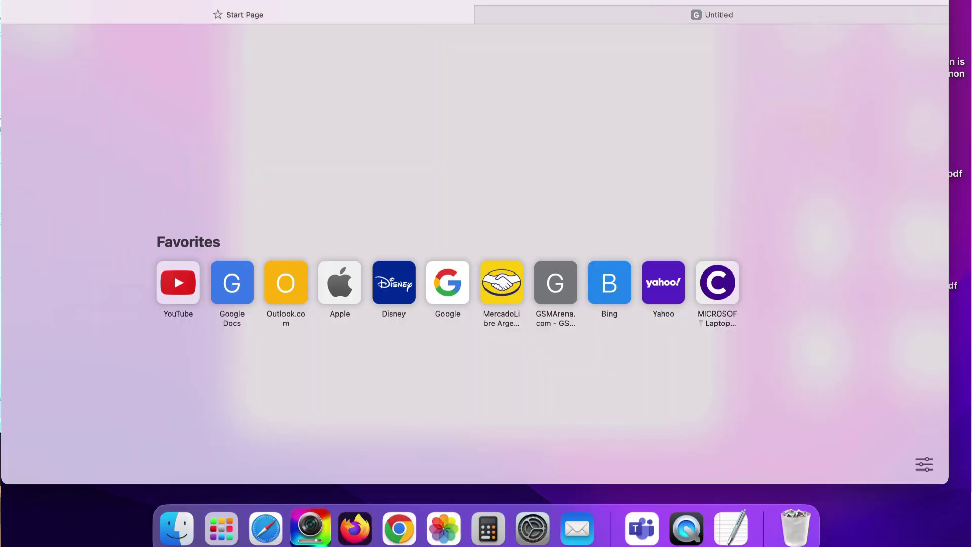
{"action": "type", "text": "a"}
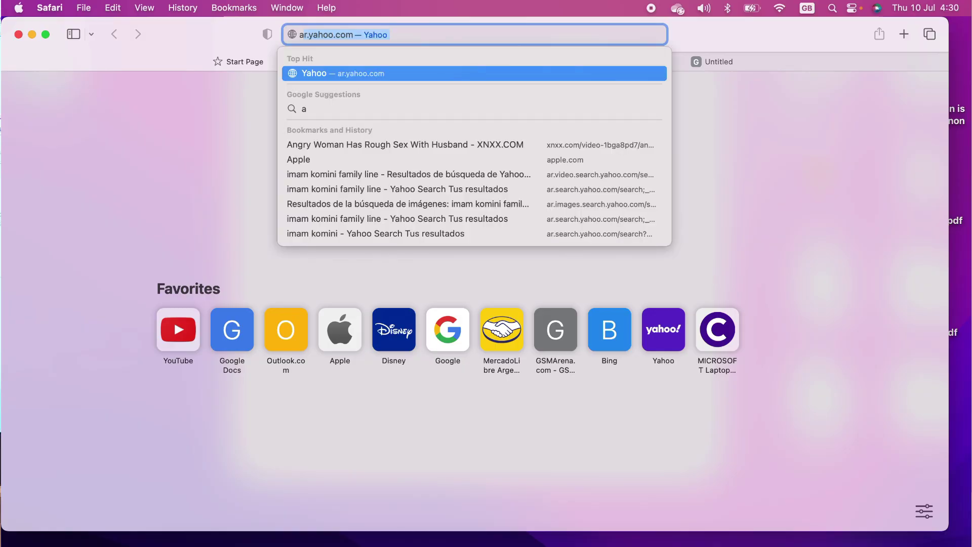
{"action": "type", "text": "pple developer"}
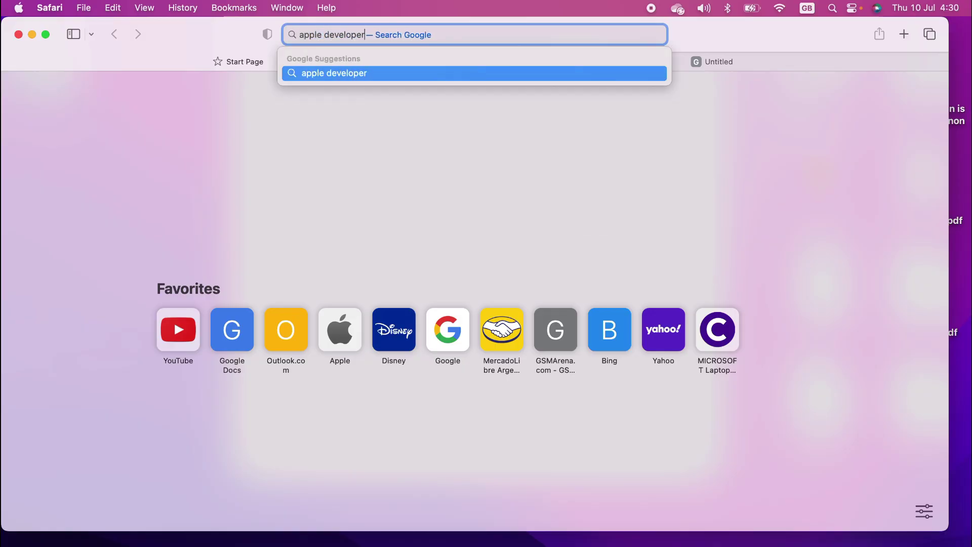
{"action": "key", "text": "Return"}
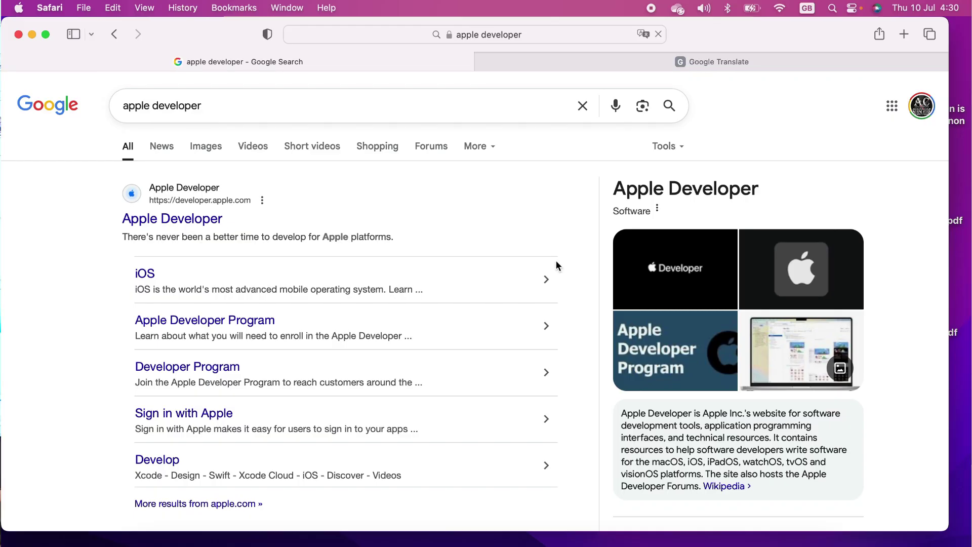
{"action": "left_click", "coordinate": [182, 221]}
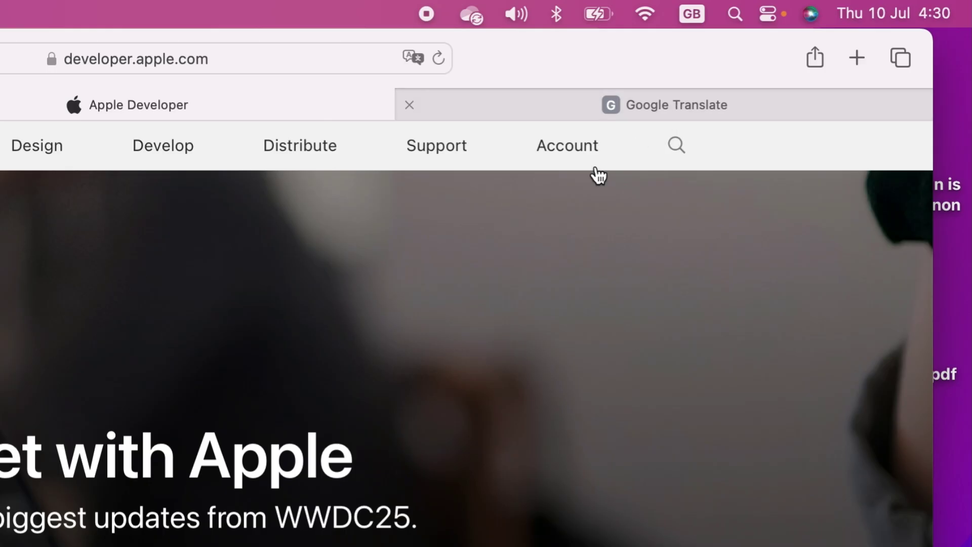
{"action": "left_click", "coordinate": [565, 163]}
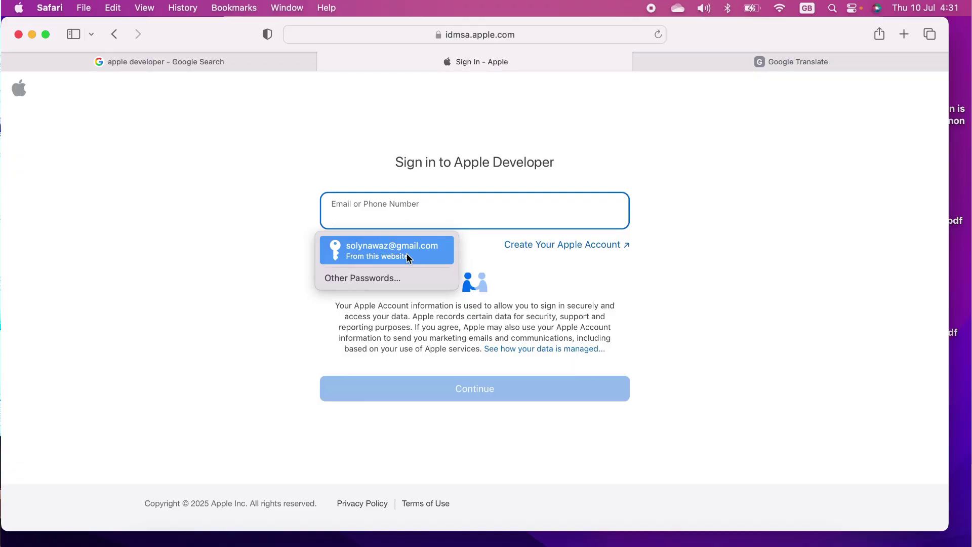
Sign in to Apple Developer with the saved email and trust this browser.
{"action": "left_click", "coordinate": [407, 258]}
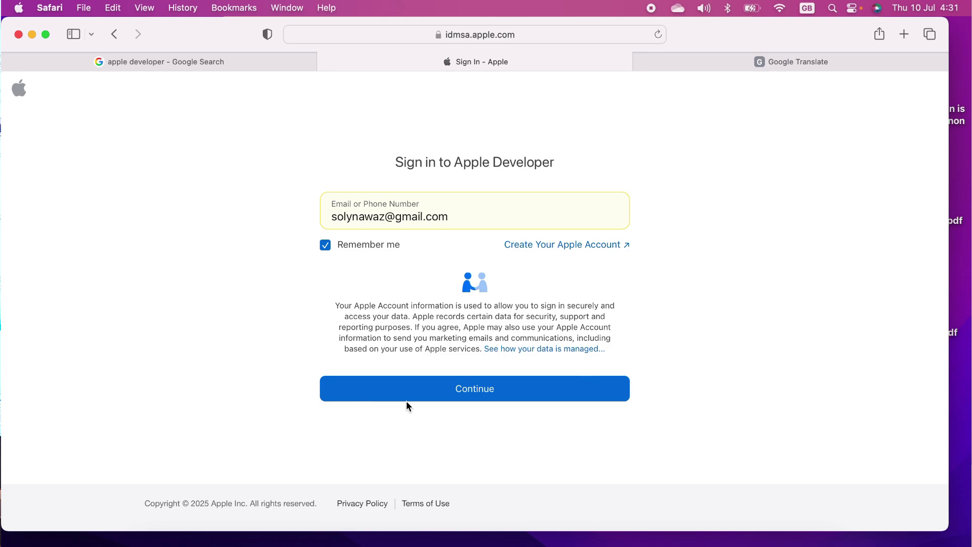
{"action": "left_click", "coordinate": [445, 389]}
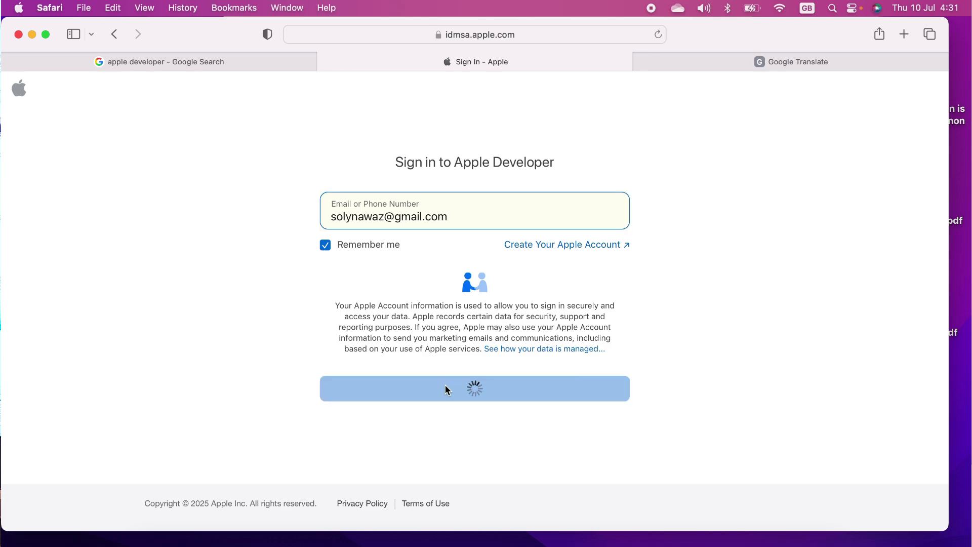
{"action": "left_click", "coordinate": [445, 389]}
{"action": "left_click", "coordinate": [621, 316]}
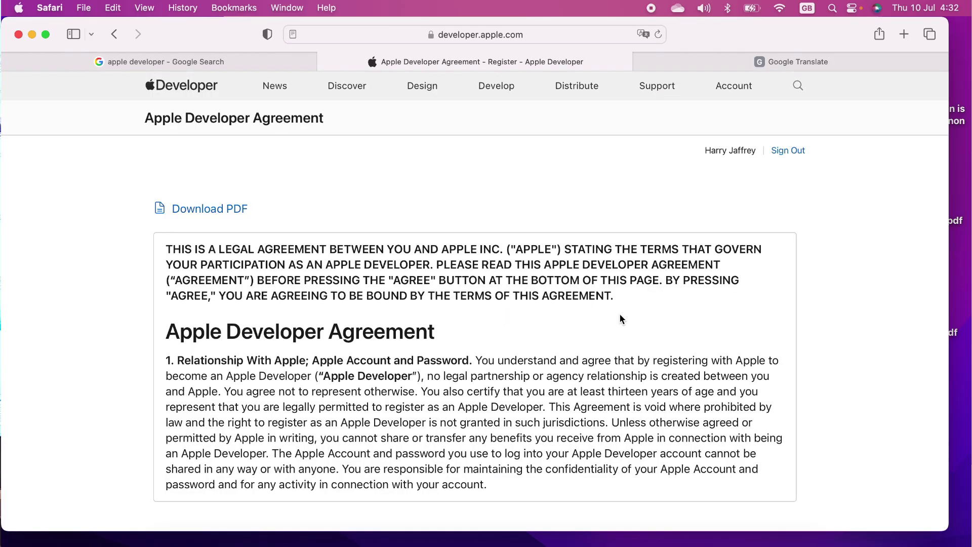
{"action": "scroll", "coordinate": [618, 319], "scroll_direction": "down", "scroll_amount": 3}
{"action": "scroll", "coordinate": [619, 319], "scroll_direction": "down", "scroll_amount": 5}
{"action": "scroll", "coordinate": [619, 318], "scroll_direction": "down", "scroll_amount": 5}
{"action": "scroll", "coordinate": [620, 320], "scroll_direction": "down", "scroll_amount": 5}
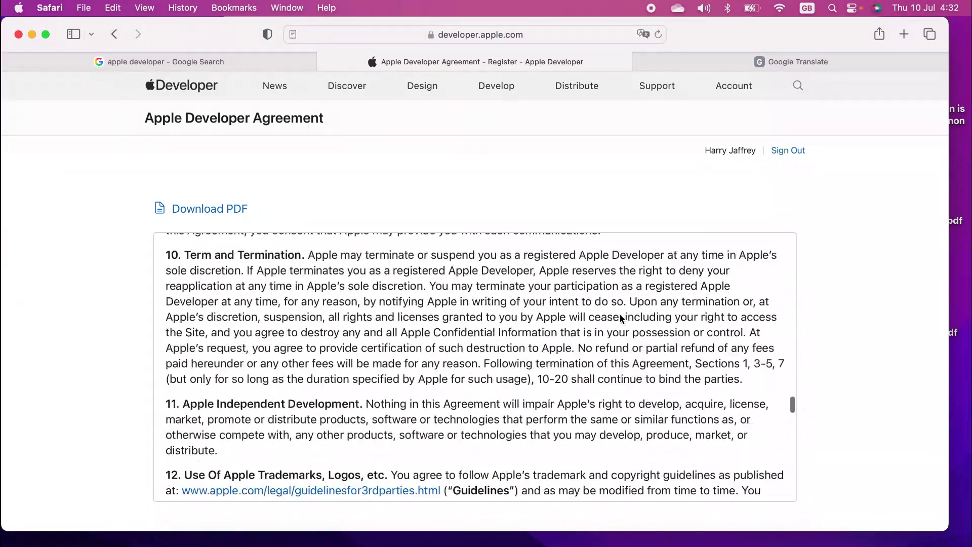
{"action": "scroll", "coordinate": [619, 319], "scroll_direction": "down", "scroll_amount": 10}
Accept the developer agreement and finish the developer profile to reach the Account page.
{"action": "left_click", "coordinate": [169, 187]}
{"action": "left_click", "coordinate": [216, 275]}
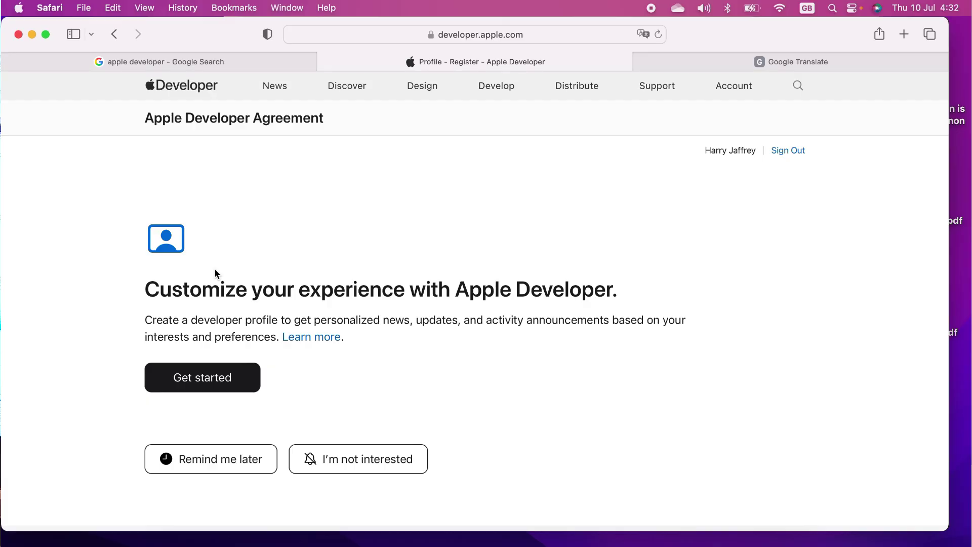
{"action": "scroll", "coordinate": [215, 268], "scroll_direction": "down", "scroll_amount": 5}
{"action": "scroll", "coordinate": [214, 268], "scroll_direction": "up", "scroll_amount": 2}
{"action": "scroll", "coordinate": [214, 268], "scroll_direction": "up", "scroll_amount": 3}
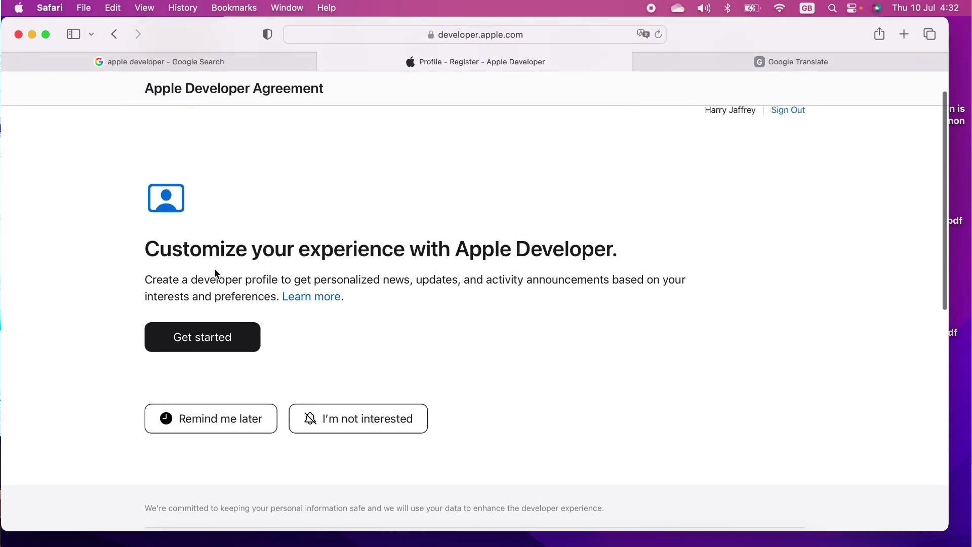
{"action": "left_click", "coordinate": [206, 342]}
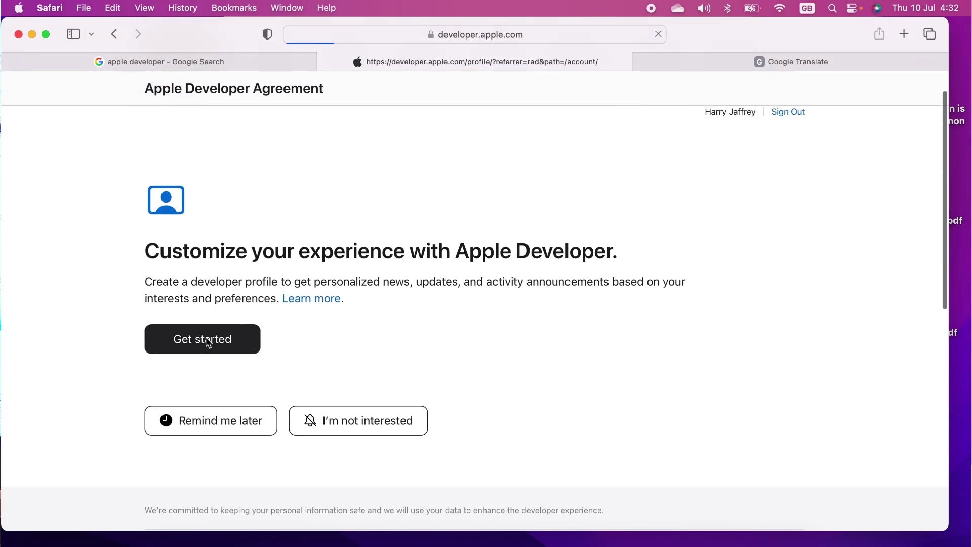
{"action": "scroll", "coordinate": [423, 355], "scroll_direction": "down", "scroll_amount": 10}
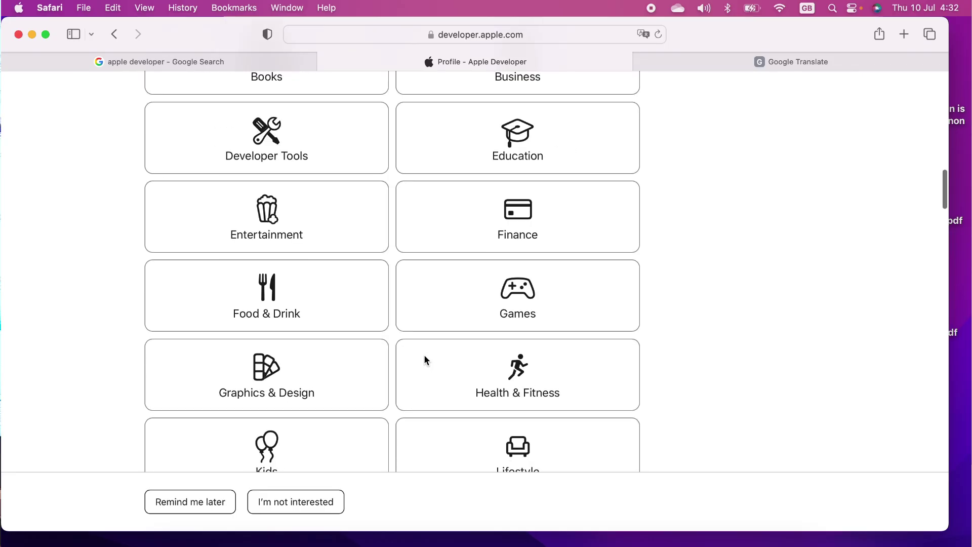
{"action": "scroll", "coordinate": [424, 354], "scroll_direction": "down", "scroll_amount": 10}
{"action": "scroll", "coordinate": [424, 355], "scroll_direction": "down", "scroll_amount": 10}
{"action": "scroll", "coordinate": [424, 355], "scroll_direction": "down", "scroll_amount": 10}
{"action": "scroll", "coordinate": [424, 354], "scroll_direction": "up", "scroll_amount": 3}
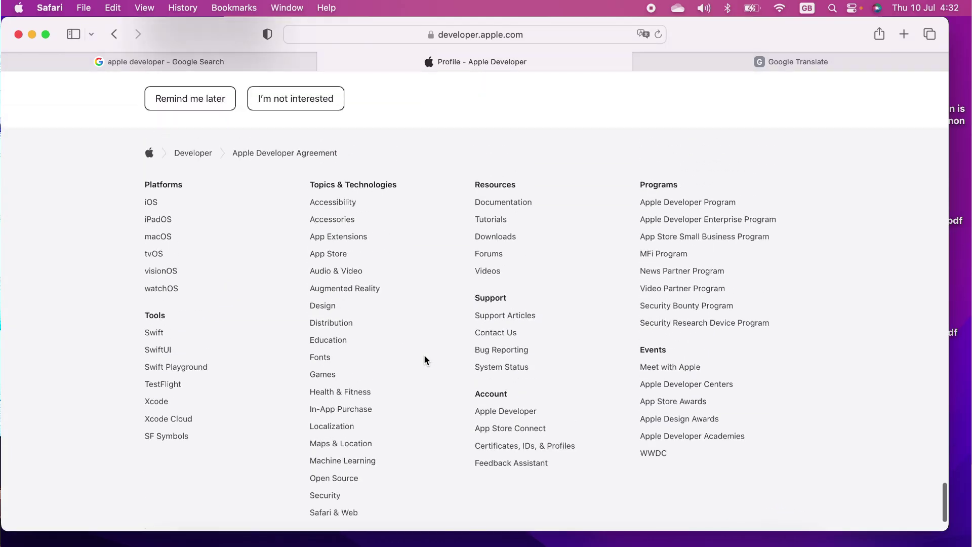
{"action": "scroll", "coordinate": [424, 355], "scroll_direction": "up", "scroll_amount": 5}
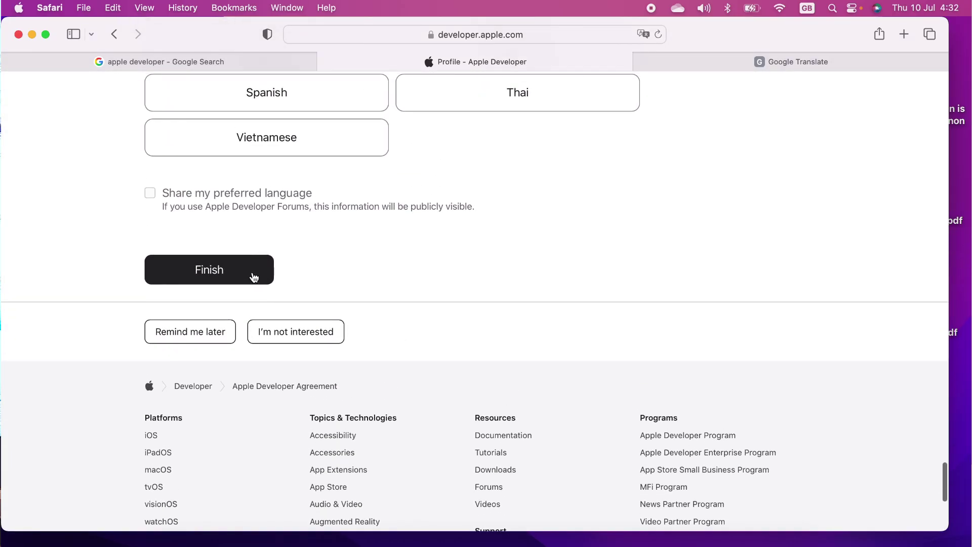
{"action": "left_click", "coordinate": [254, 276]}
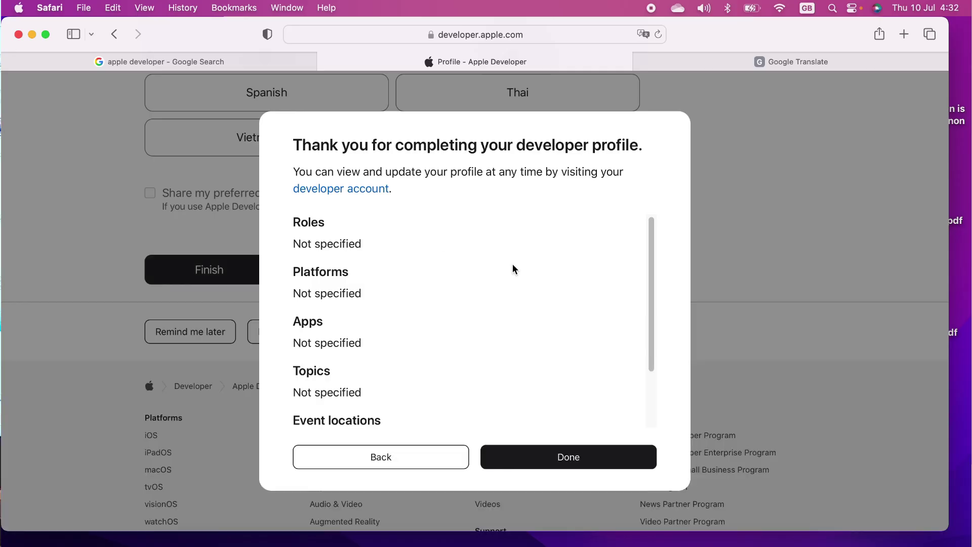
{"action": "left_click", "coordinate": [549, 460]}
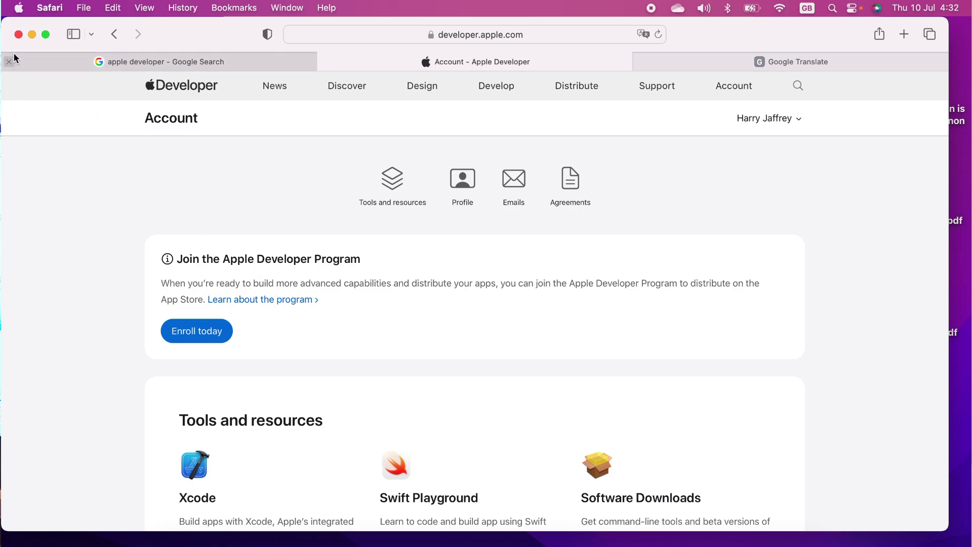
{"action": "left_click", "coordinate": [31, 35]}
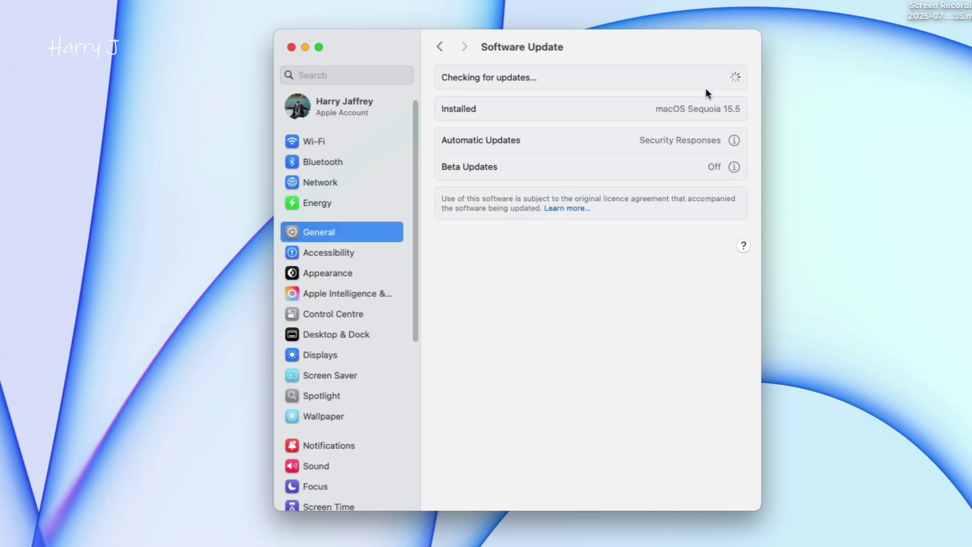
Choose macOS Tahoe 26 Developer Beta in Software Update's Beta Updates options.
{"action": "left_click", "coordinate": [318, 257]}
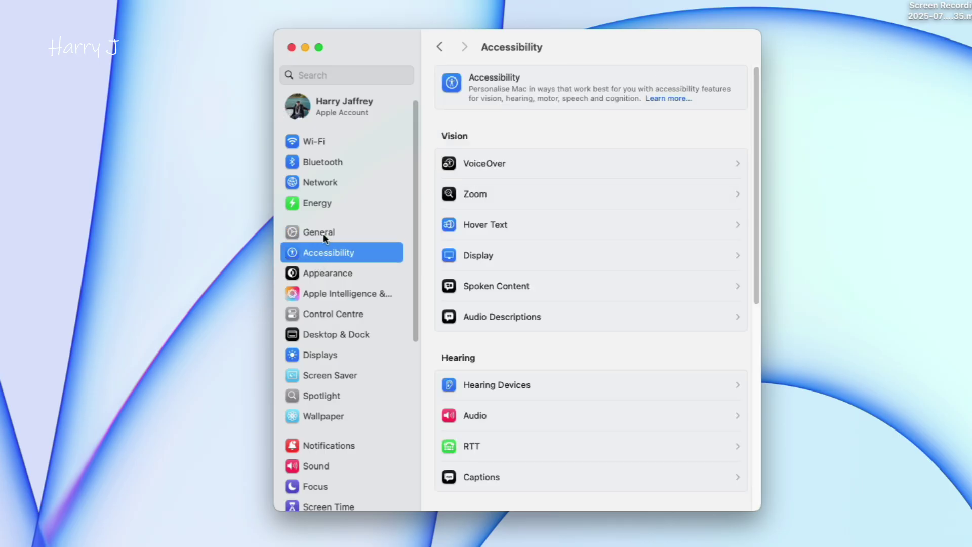
{"action": "left_click", "coordinate": [323, 234]}
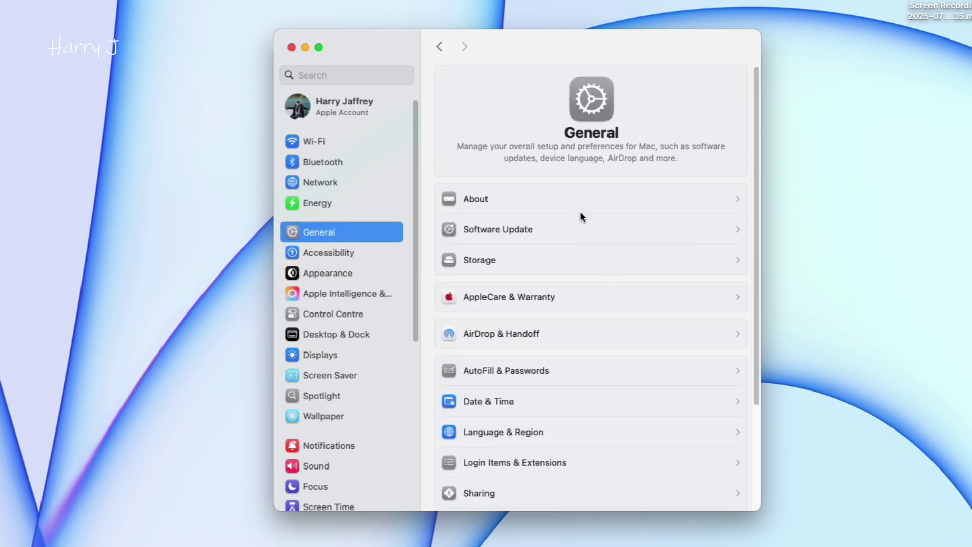
{"action": "left_click", "coordinate": [578, 217]}
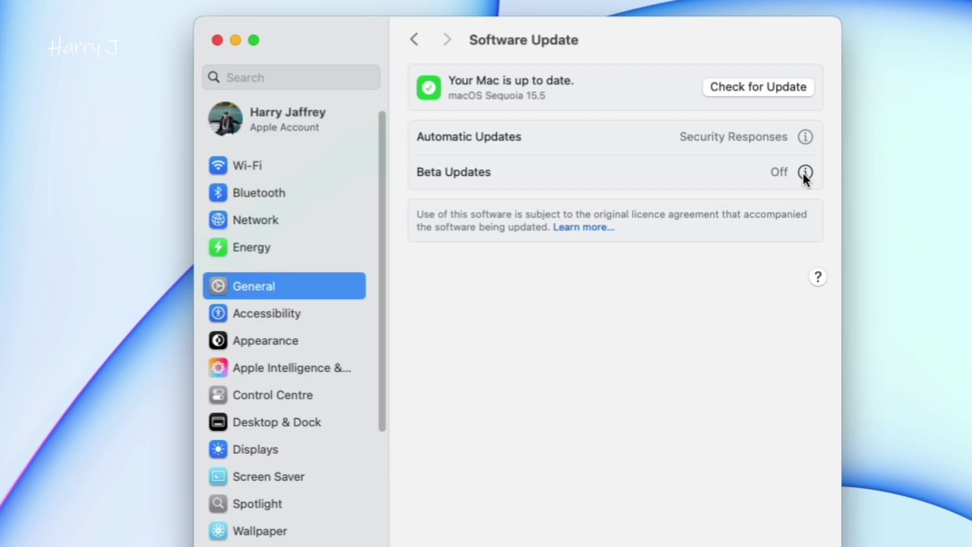
{"action": "left_click", "coordinate": [804, 172]}
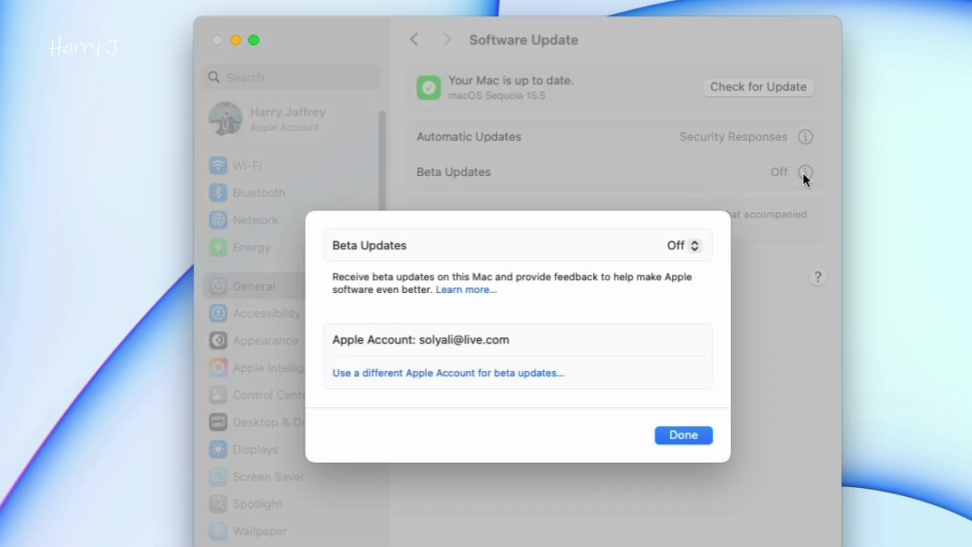
{"action": "left_click", "coordinate": [692, 249]}
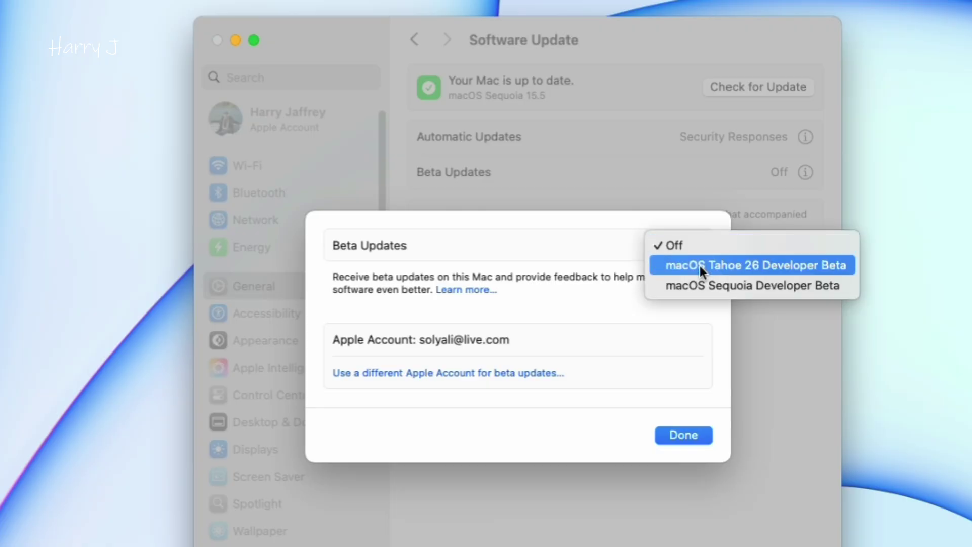
{"action": "left_click", "coordinate": [699, 265]}
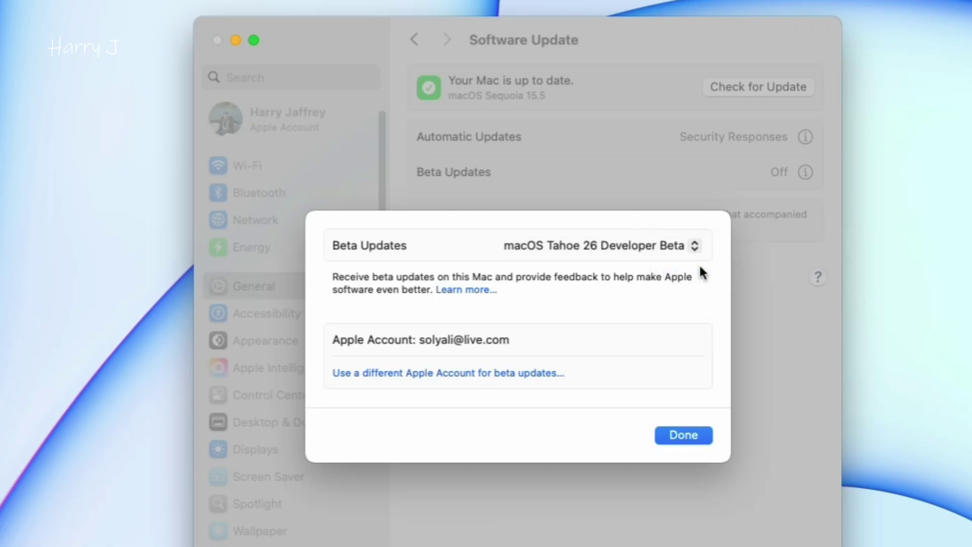
{"action": "left_click", "coordinate": [680, 437]}
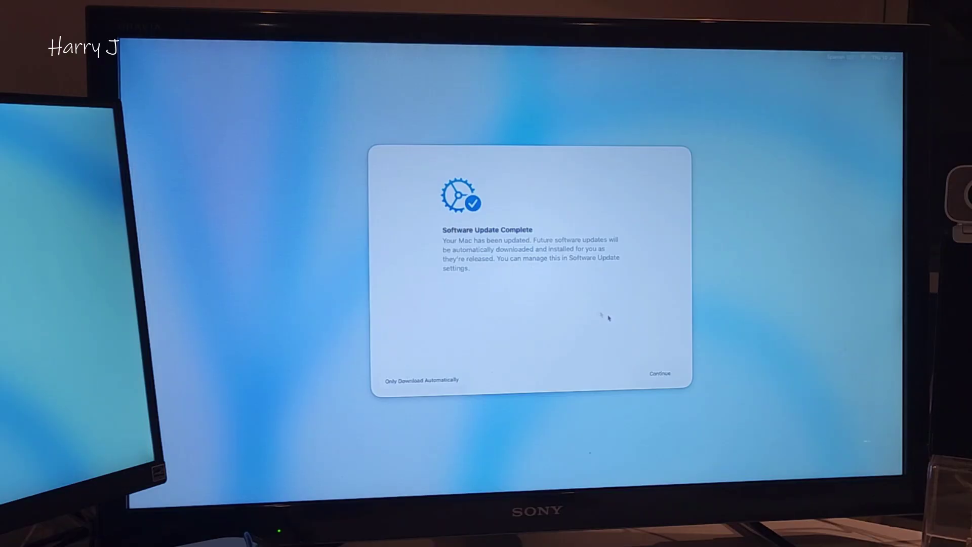
Dismiss the Software Update Complete screen and close the Chrome and WhatsApp windows.
{"action": "left_click", "coordinate": [661, 374]}
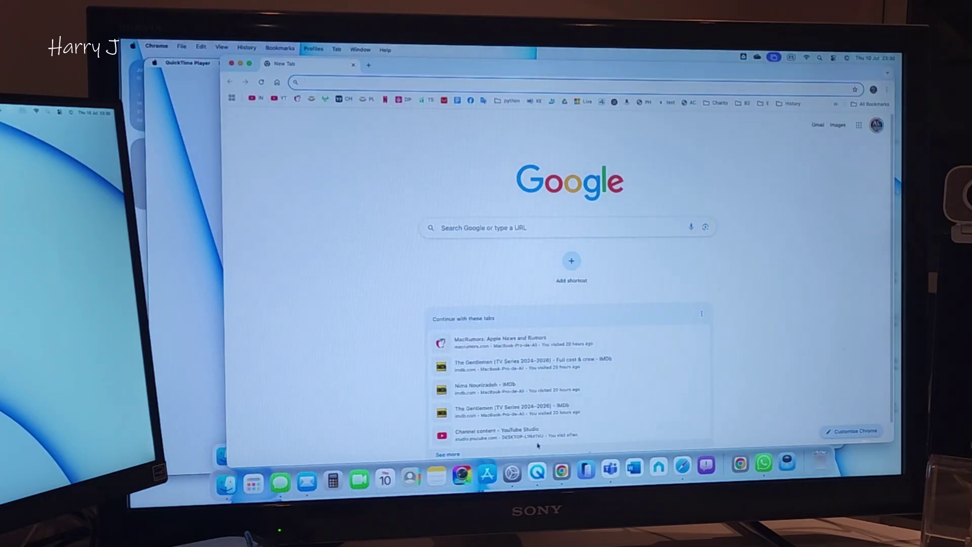
{"action": "left_click", "coordinate": [233, 64]}
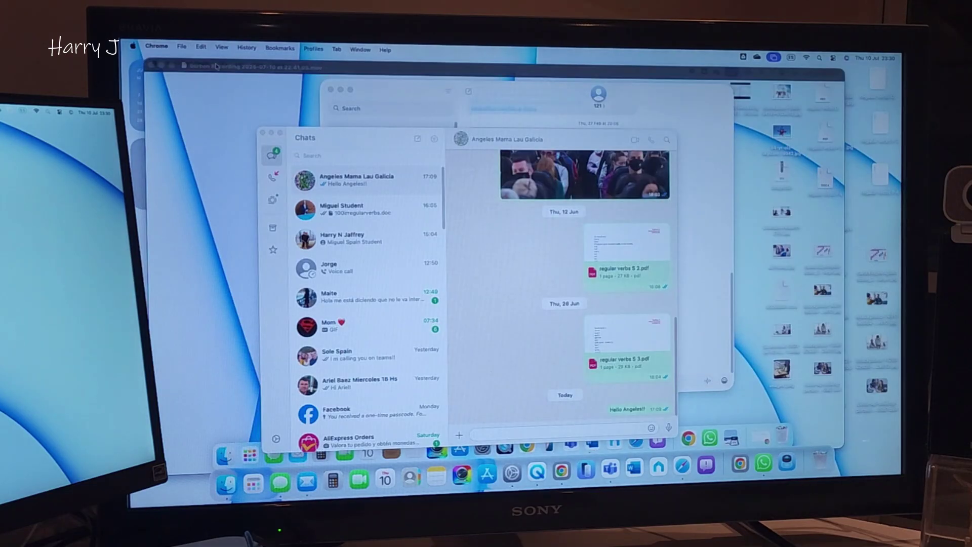
{"action": "left_click", "coordinate": [264, 133]}
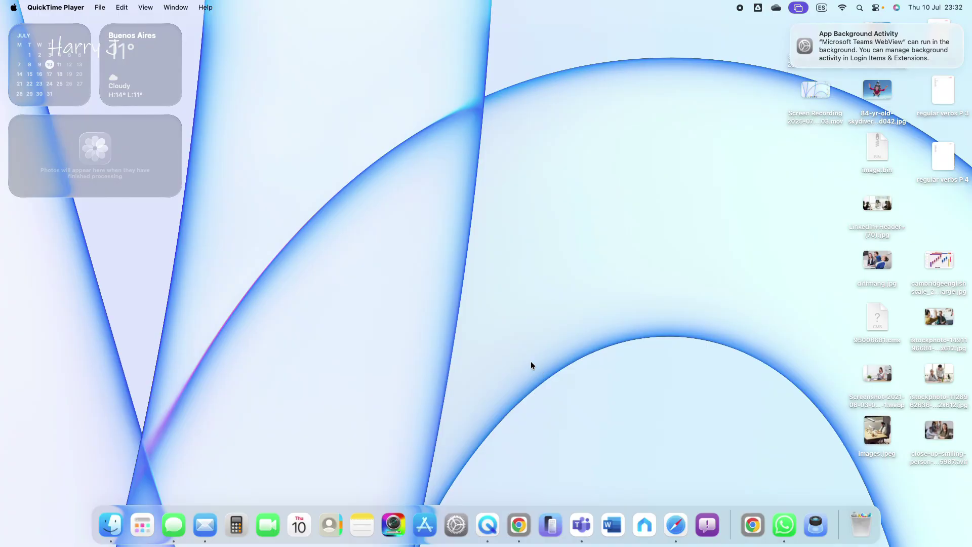
Preview the Tahoe Day wallpaper, then apply the macOS Beta dynamic wallpaper.
{"action": "left_click", "coordinate": [459, 517]}
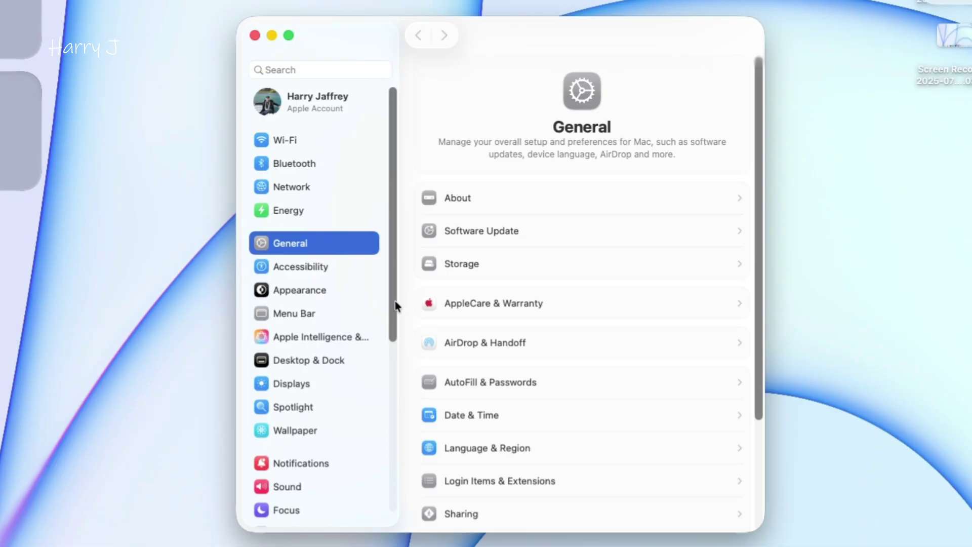
{"action": "scroll", "coordinate": [390, 309], "scroll_direction": "down", "scroll_amount": 2}
{"action": "scroll", "coordinate": [388, 336], "scroll_direction": "down", "scroll_amount": 4}
{"action": "scroll", "coordinate": [382, 395], "scroll_direction": "down", "scroll_amount": 2}
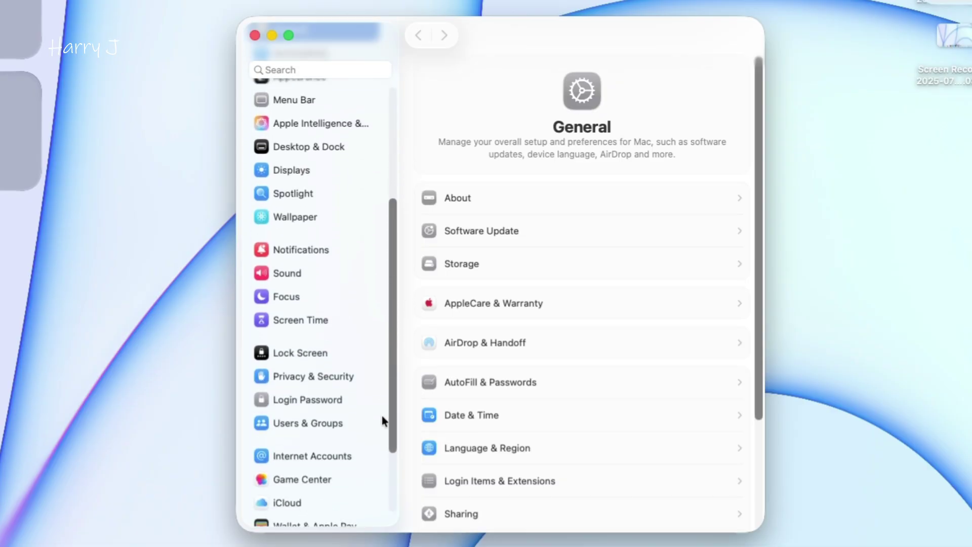
{"action": "scroll", "coordinate": [382, 419], "scroll_direction": "up", "scroll_amount": 8}
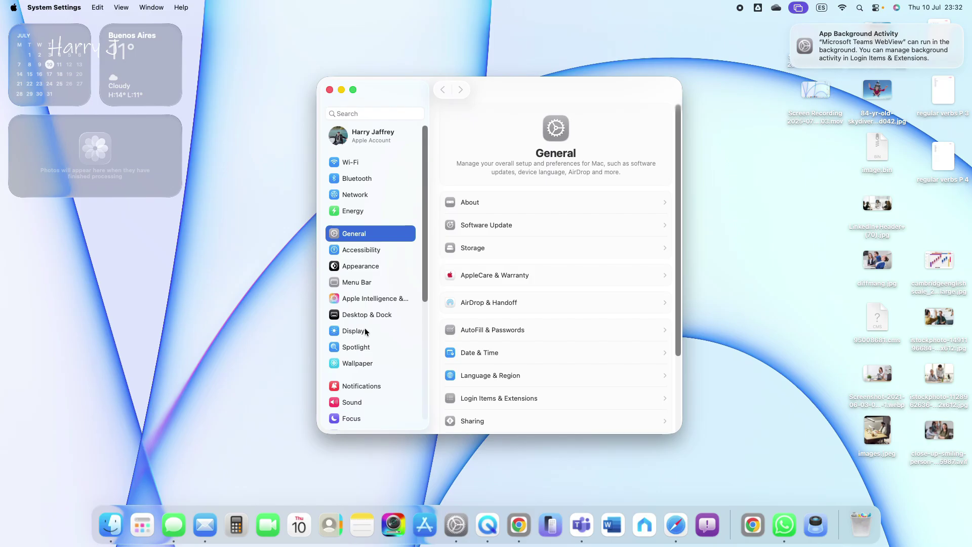
{"action": "left_click", "coordinate": [357, 364]}
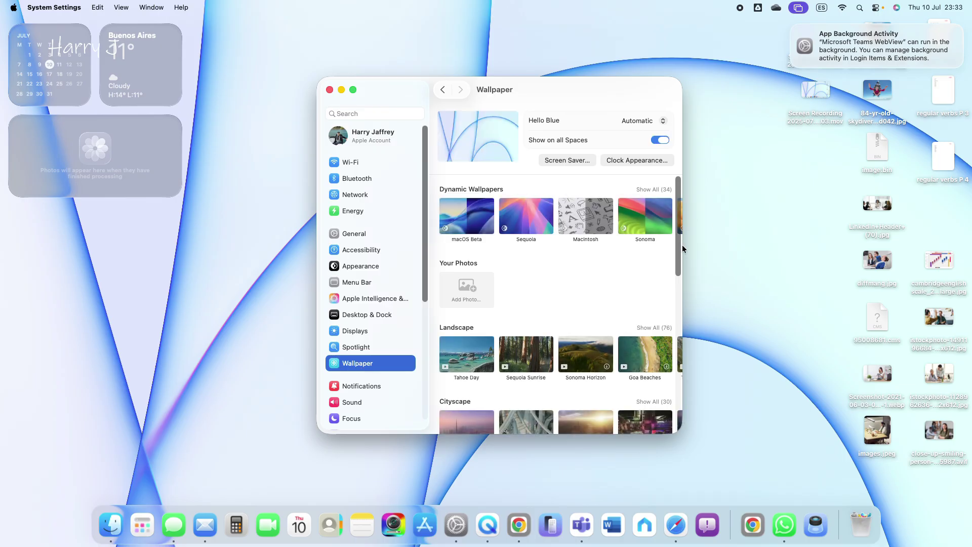
{"action": "scroll", "coordinate": [582, 280], "scroll_direction": "down", "scroll_amount": 3}
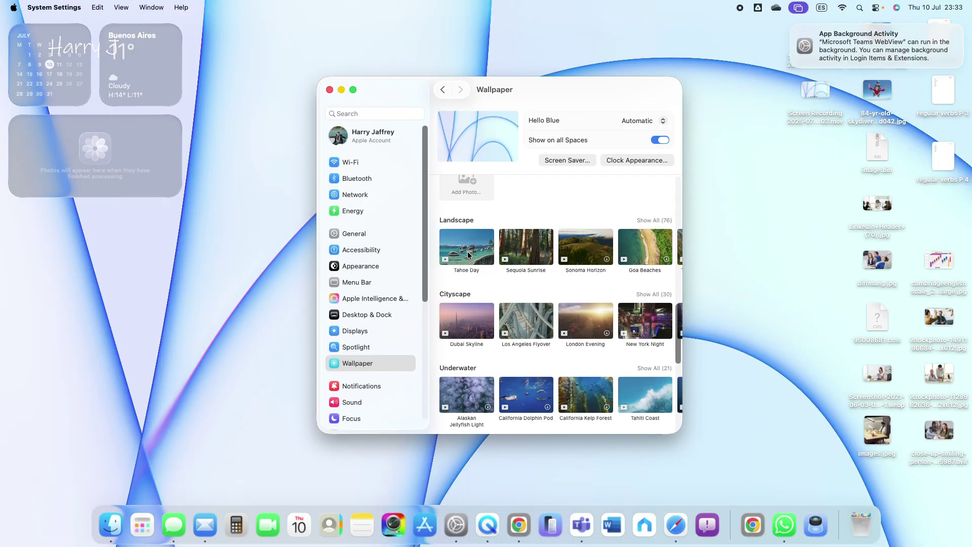
{"action": "left_click", "coordinate": [469, 253]}
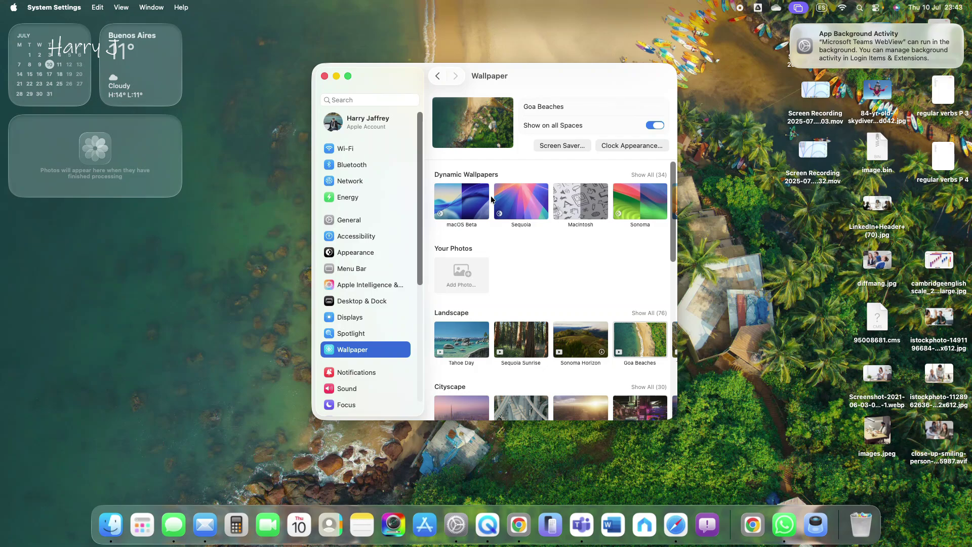
{"action": "left_click", "coordinate": [452, 205]}
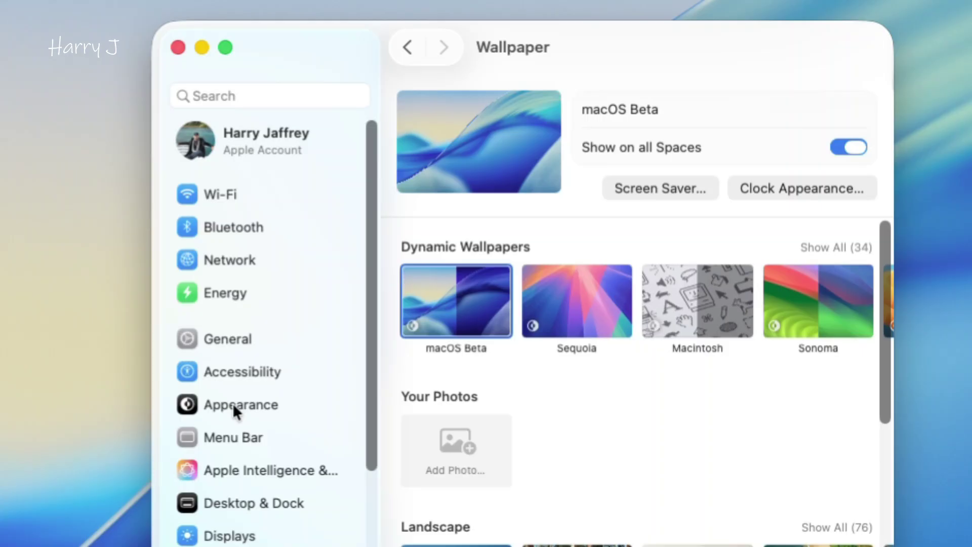
Set the icon and widget style to Clear in Light, then open Finder on Recents.
{"action": "left_click", "coordinate": [232, 404]}
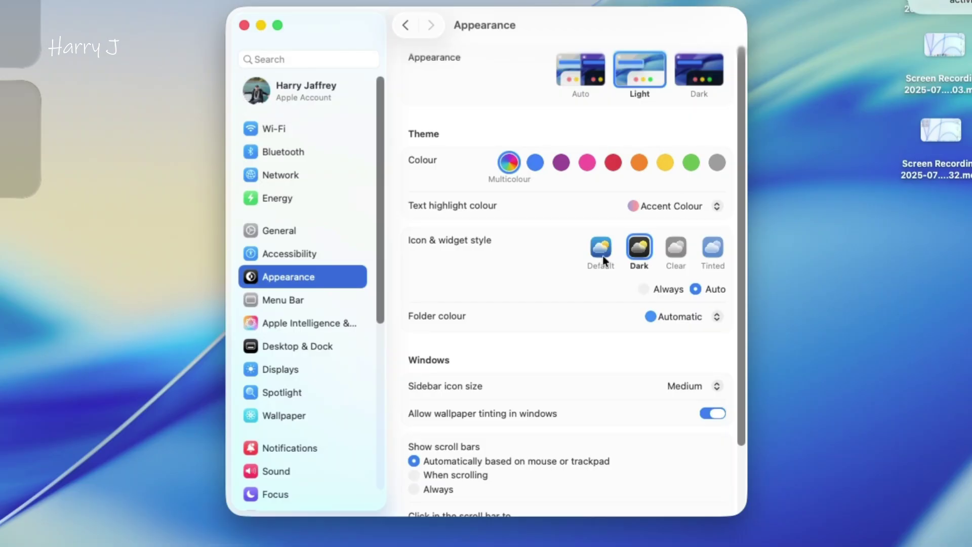
{"action": "left_click", "coordinate": [602, 256]}
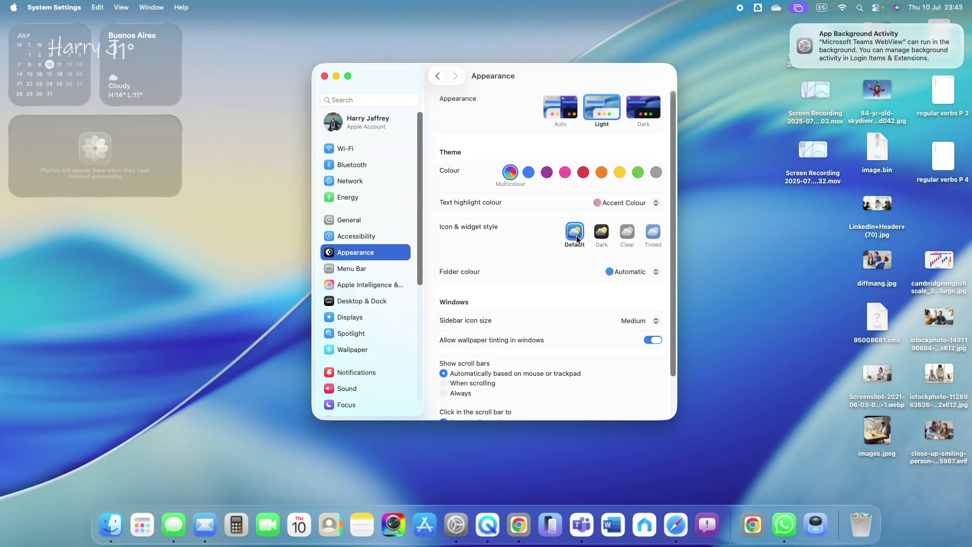
{"action": "left_click", "coordinate": [602, 236]}
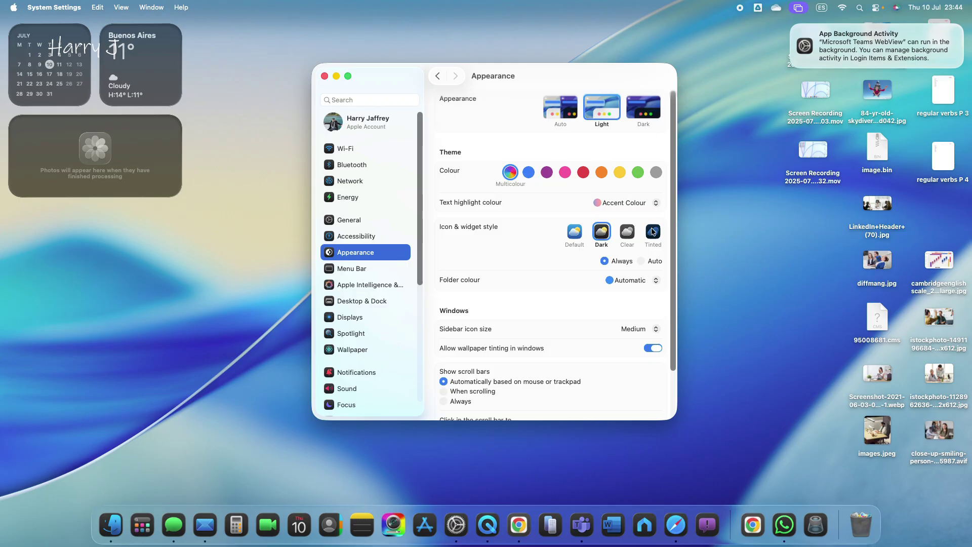
{"action": "left_click", "coordinate": [628, 234]}
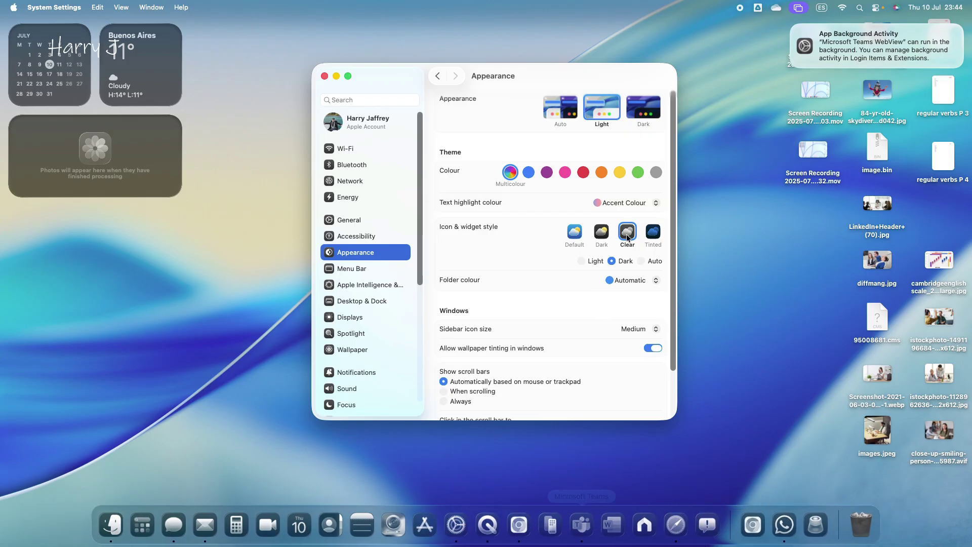
{"action": "left_click", "coordinate": [591, 261]}
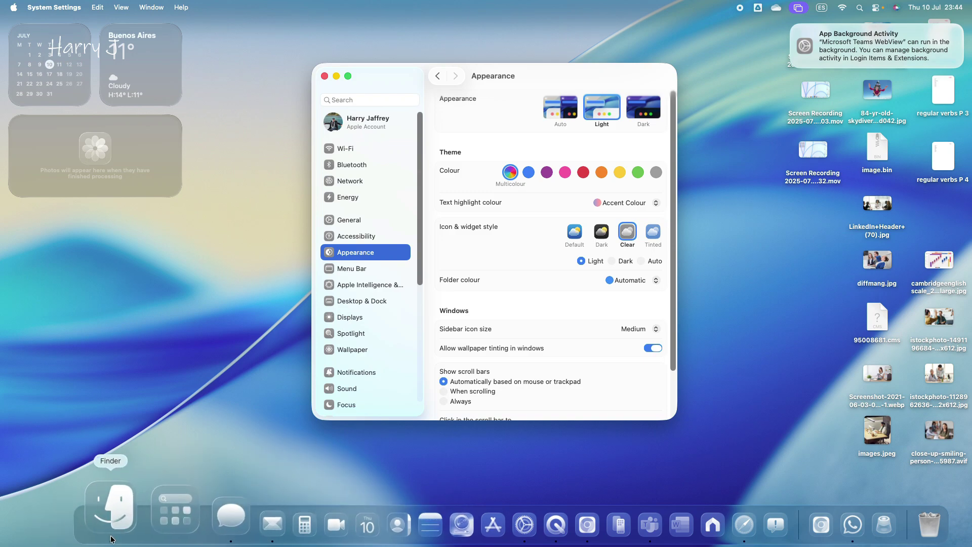
{"action": "left_click", "coordinate": [108, 507]}
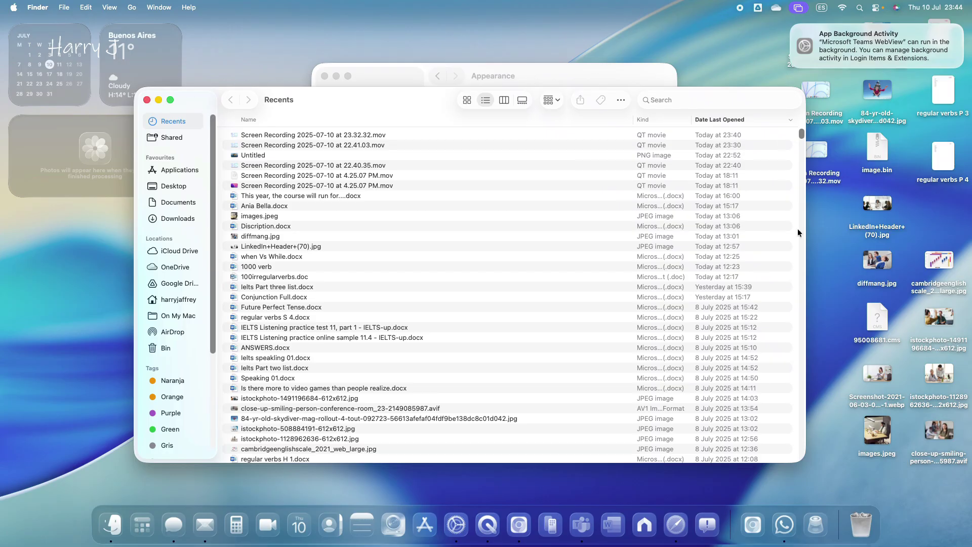
Minimize Finder, keep Clear icons and Multicolour accent, and switch the appearance to Dark.
{"action": "left_click", "coordinate": [158, 100]}
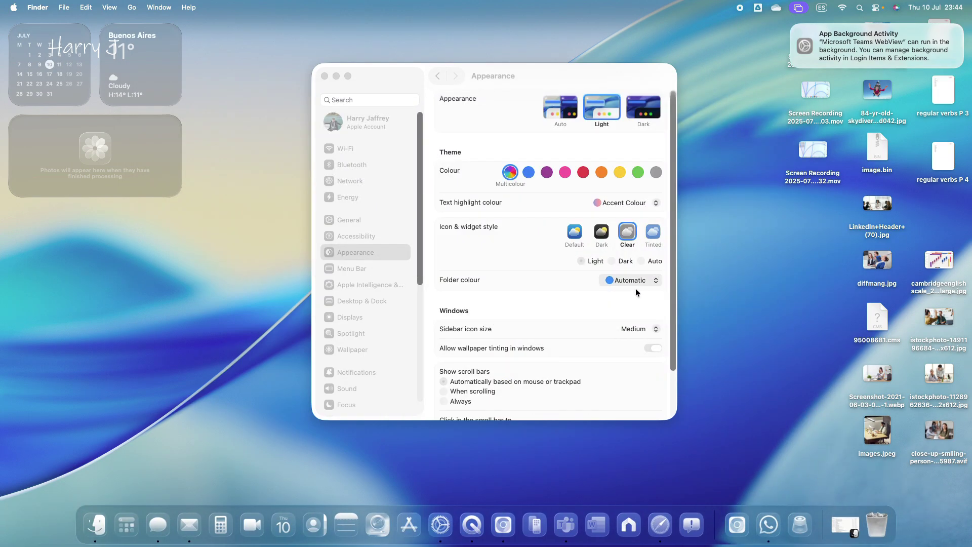
{"action": "left_click", "coordinate": [652, 238]}
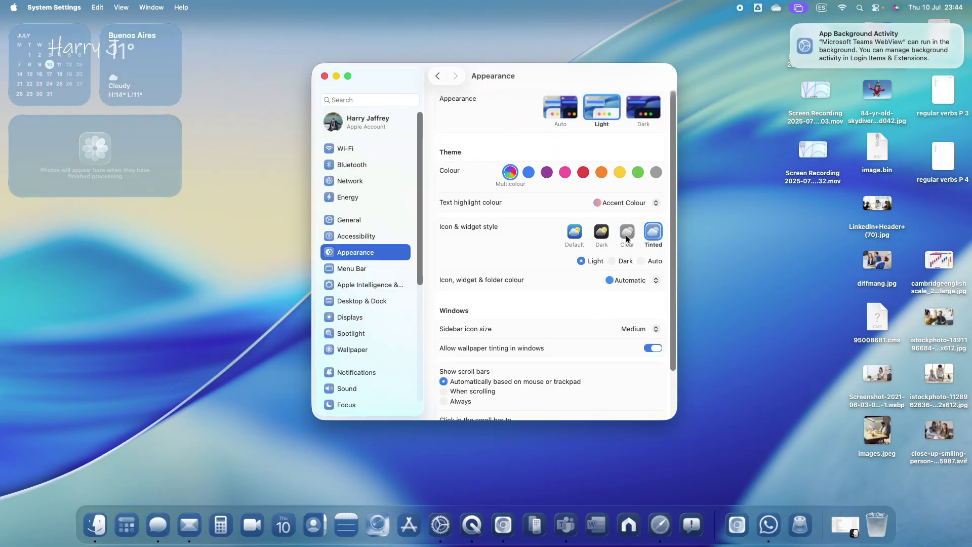
{"action": "left_click", "coordinate": [627, 237]}
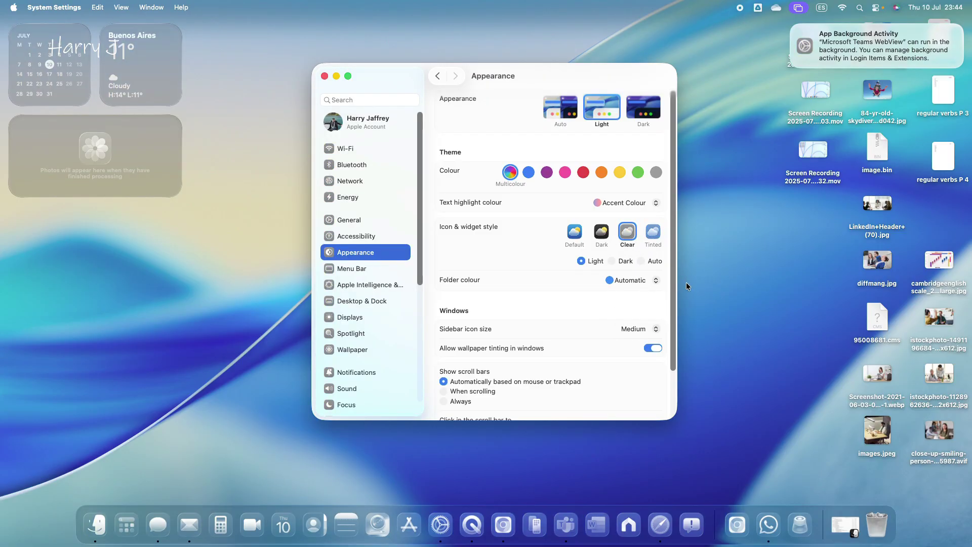
{"action": "scroll", "coordinate": [670, 318], "scroll_direction": "down", "scroll_amount": 3}
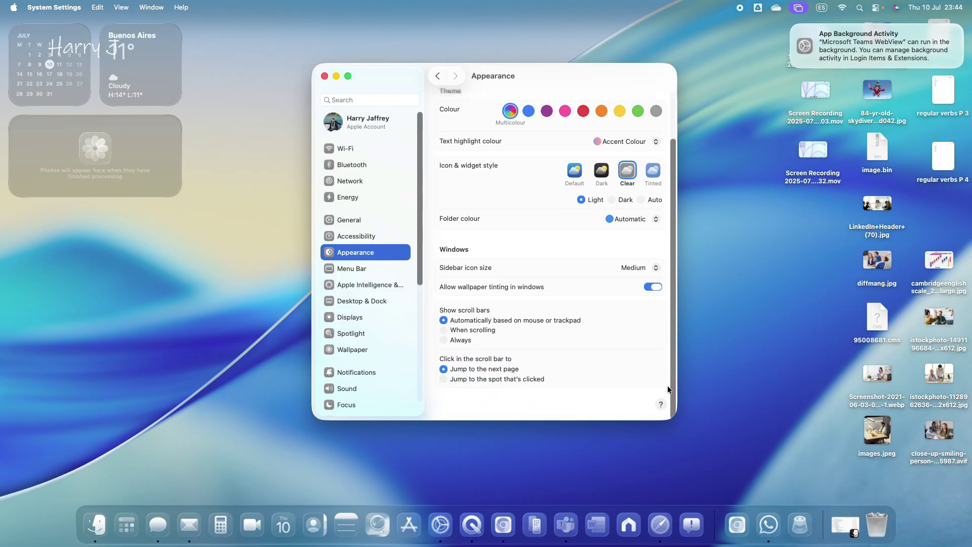
{"action": "scroll", "coordinate": [668, 364], "scroll_direction": "up", "scroll_amount": 3}
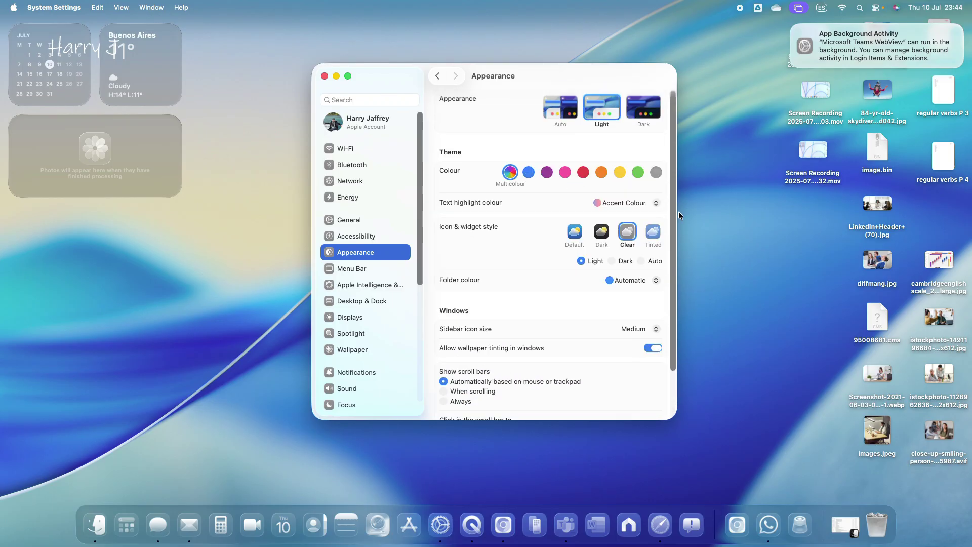
{"action": "left_click", "coordinate": [528, 172]}
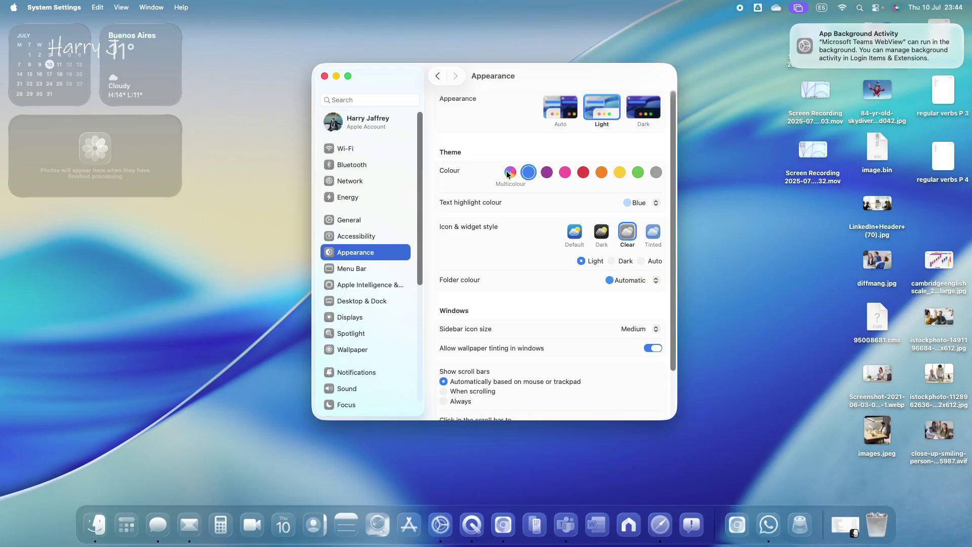
{"action": "left_click", "coordinate": [509, 173]}
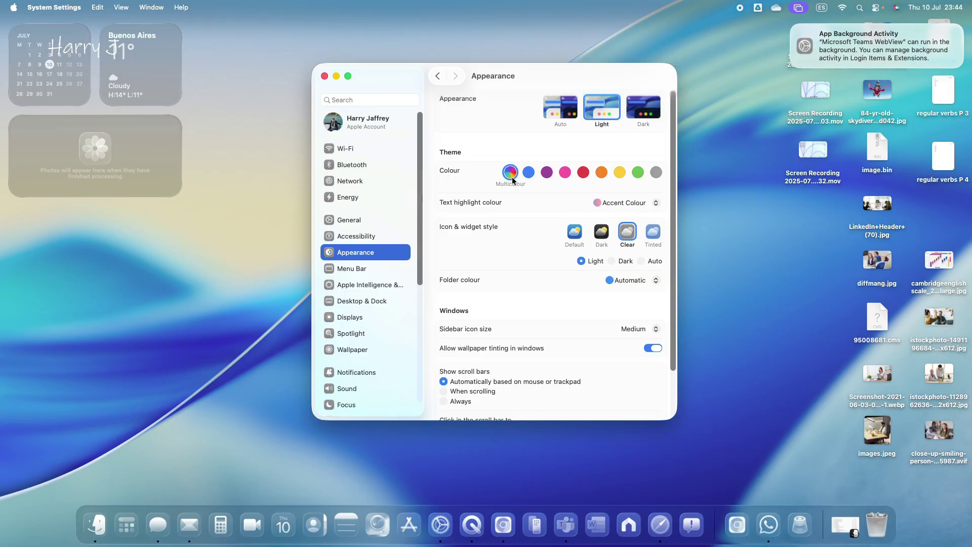
{"action": "left_click", "coordinate": [640, 106]}
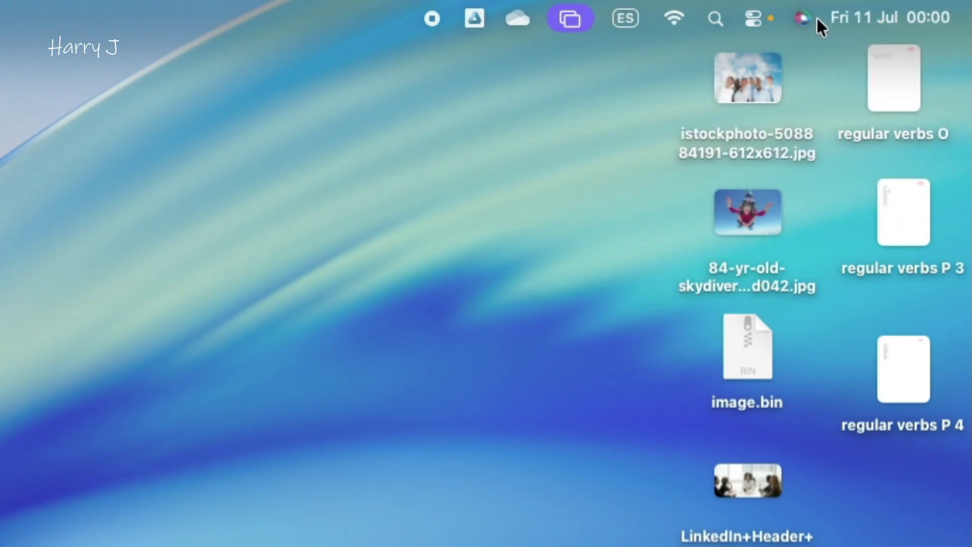
Open Control Centre from the menu bar, then close the System Settings window.
{"action": "left_click", "coordinate": [755, 18]}
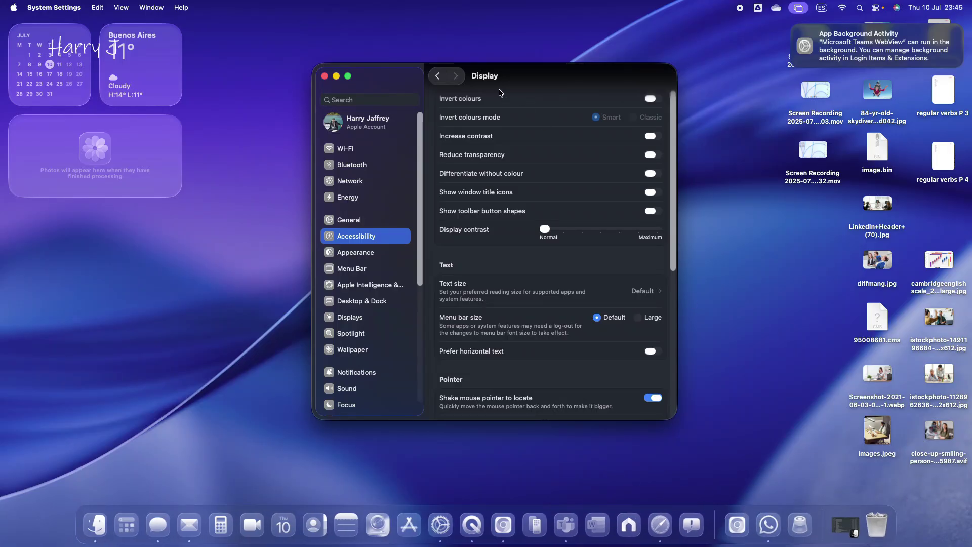
{"action": "left_click", "coordinate": [323, 77]}
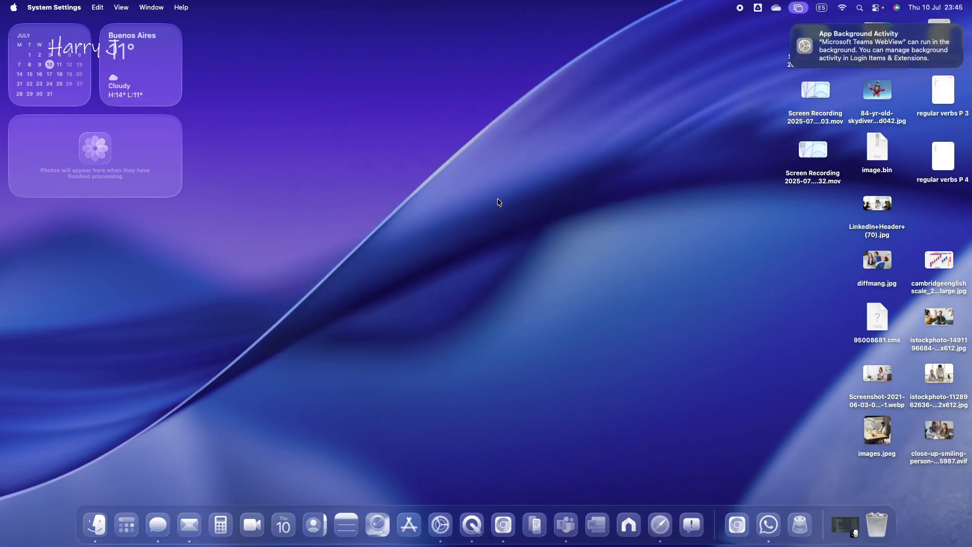